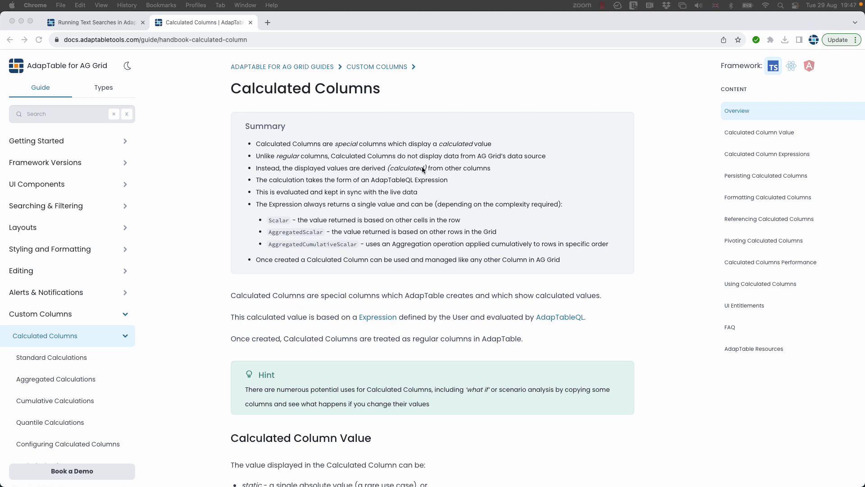
Read through the Calculated Columns guide, covering column values, the expression types table and the Basic Calculated Columns demo grid.
{"action": "scroll", "coordinate": [422, 168], "scroll_direction": "down", "scroll_amount": 10}
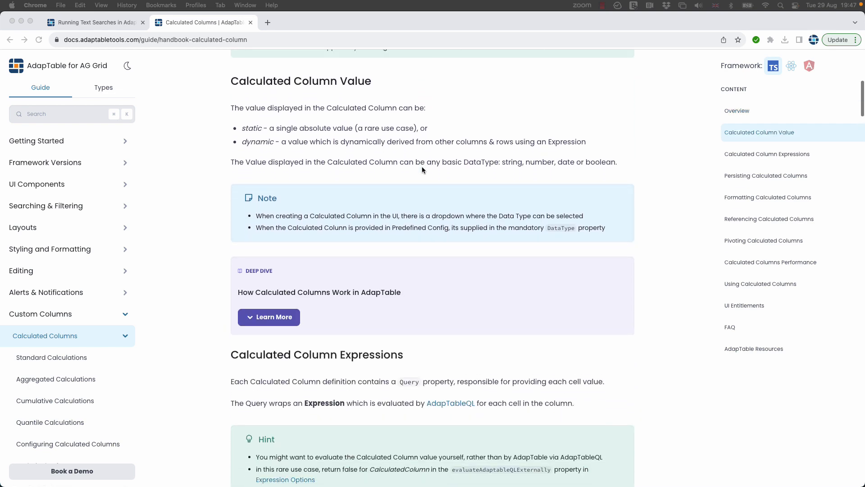
{"action": "scroll", "coordinate": [423, 168], "scroll_direction": "down", "scroll_amount": 7}
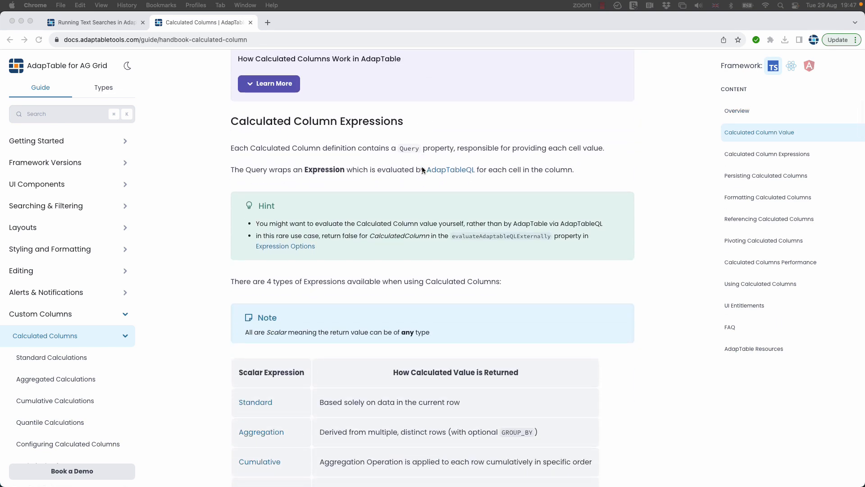
{"action": "scroll", "coordinate": [422, 168], "scroll_direction": "down", "scroll_amount": 3}
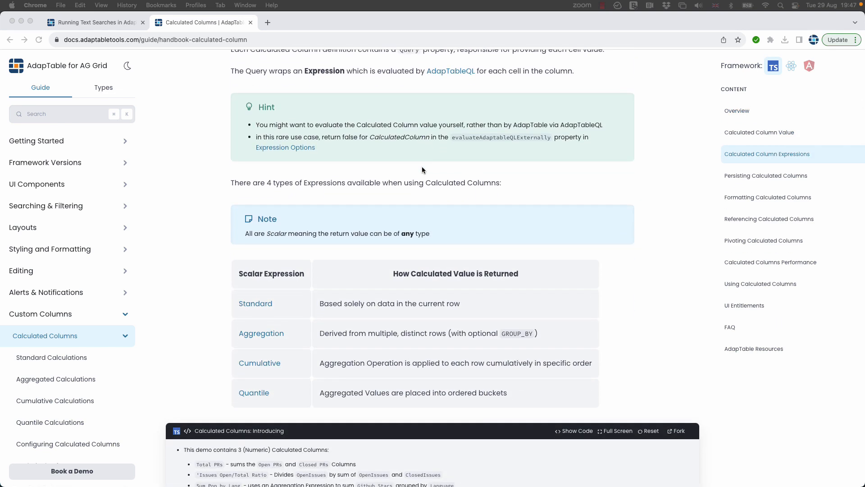
{"action": "scroll", "coordinate": [422, 169], "scroll_direction": "down", "scroll_amount": 4}
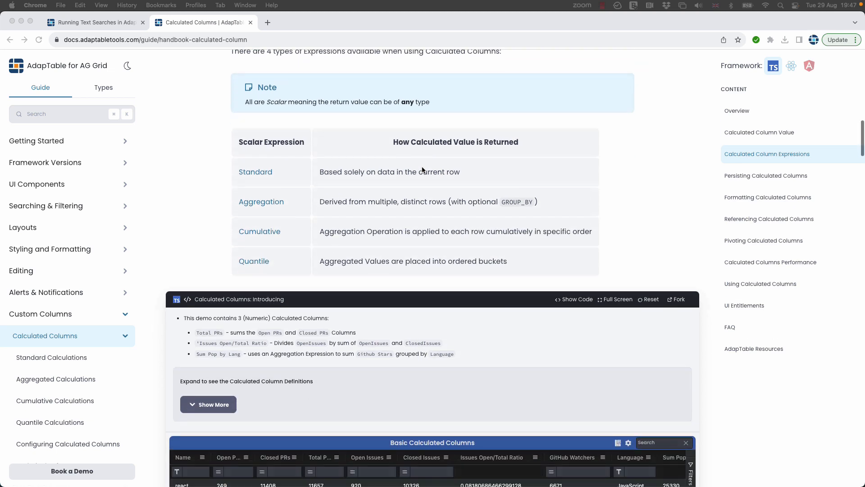
{"action": "scroll", "coordinate": [422, 170], "scroll_direction": "down", "scroll_amount": 8}
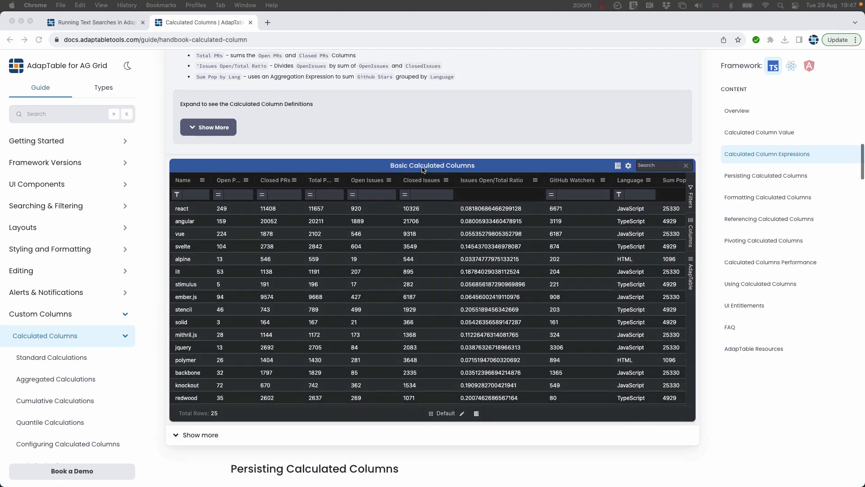
{"action": "scroll", "coordinate": [422, 169], "scroll_direction": "down", "scroll_amount": 1}
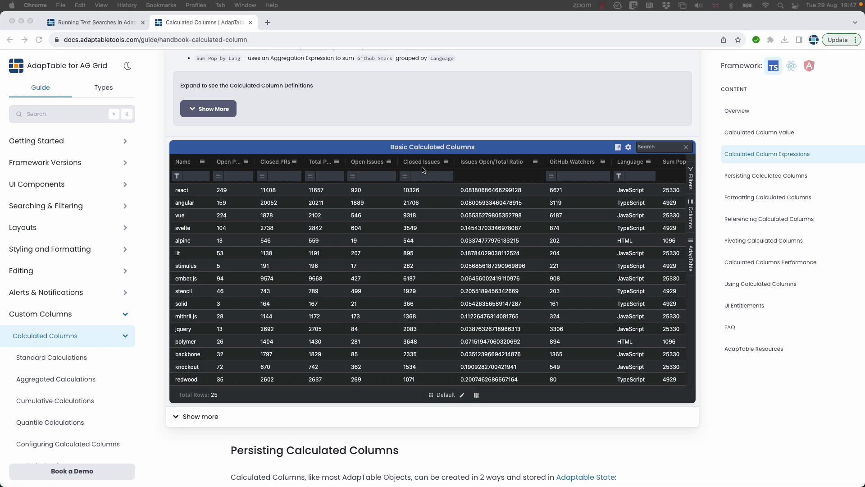
{"action": "scroll", "coordinate": [422, 168], "scroll_direction": "up", "scroll_amount": 7}
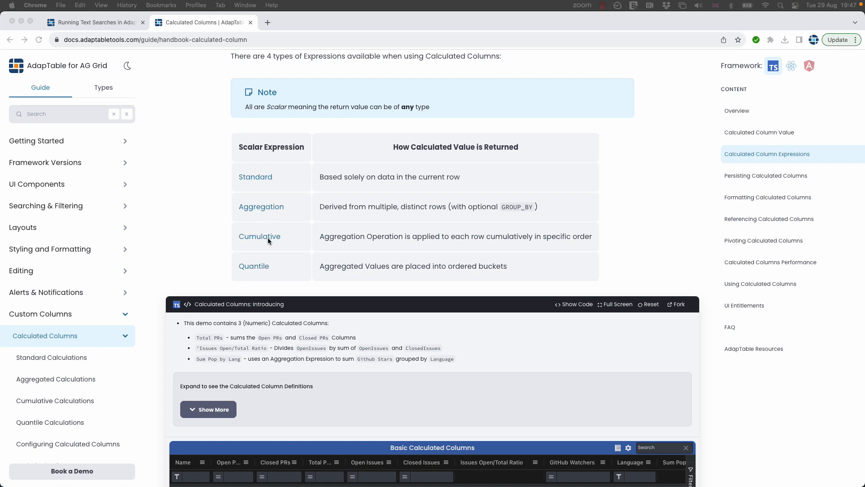
Expand the demo's Calculated Column definitions and examine the expressions for Total PRs, Issues Open/Total Ratio and Sum Pop by Lang alongside the grid.
{"action": "left_click", "coordinate": [186, 414]}
{"action": "left_click", "coordinate": [187, 414]}
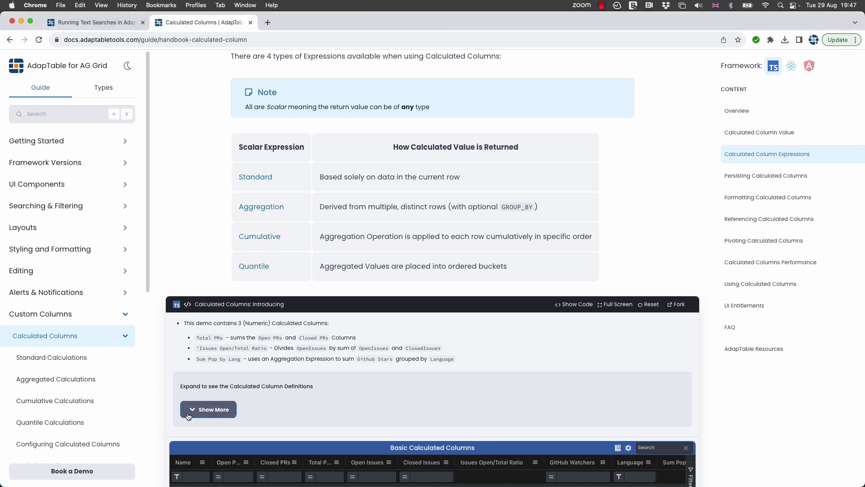
{"action": "scroll", "coordinate": [247, 364], "scroll_direction": "down", "scroll_amount": 4}
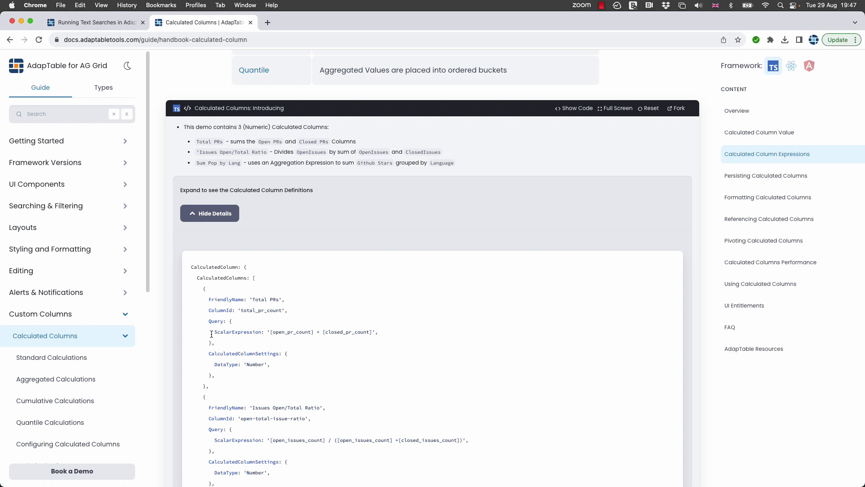
{"action": "left_click_drag", "start_coordinate": [213, 332], "coordinate": [383, 332]}
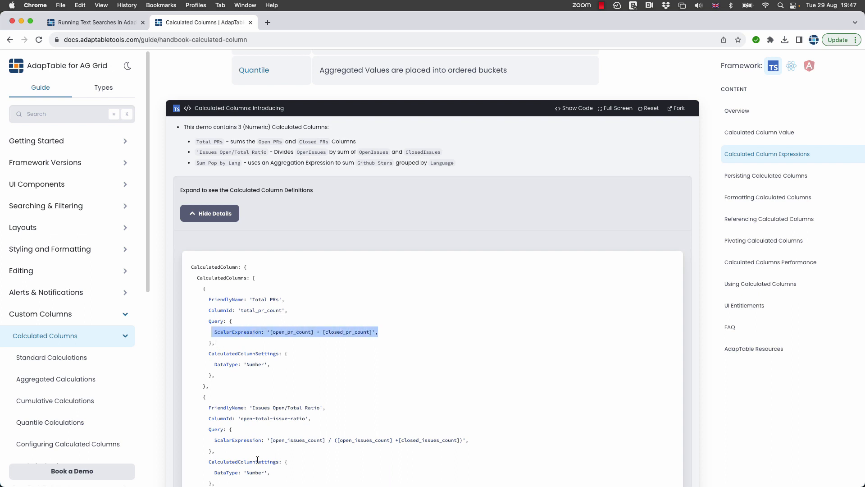
{"action": "left_click_drag", "start_coordinate": [214, 441], "coordinate": [498, 439]}
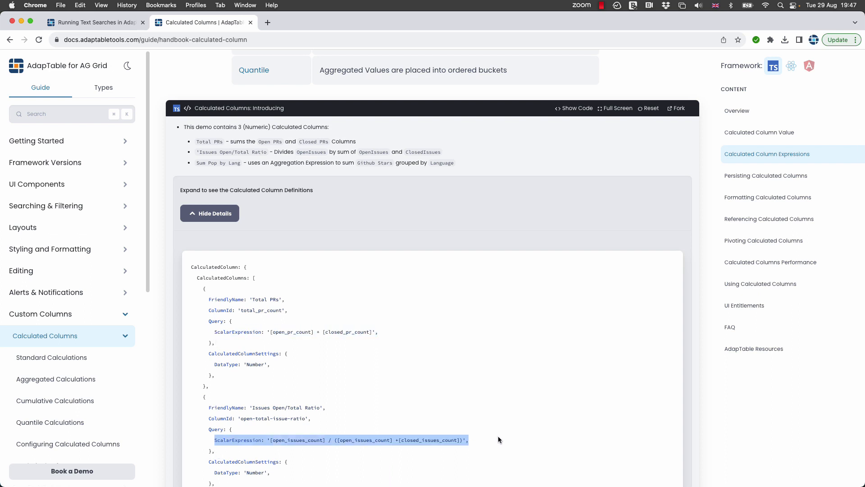
{"action": "scroll", "coordinate": [509, 412], "scroll_direction": "down", "scroll_amount": 5}
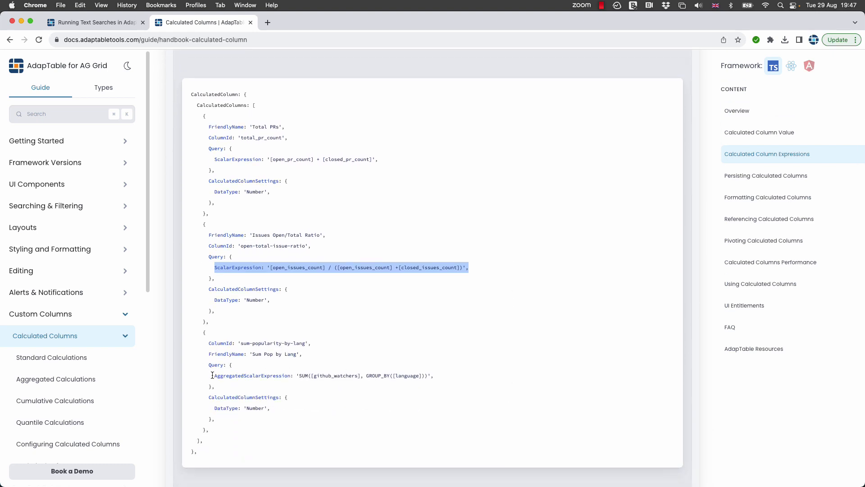
{"action": "left_click_drag", "start_coordinate": [212, 375], "coordinate": [435, 375]}
{"action": "scroll", "coordinate": [500, 372], "scroll_direction": "down", "scroll_amount": 6}
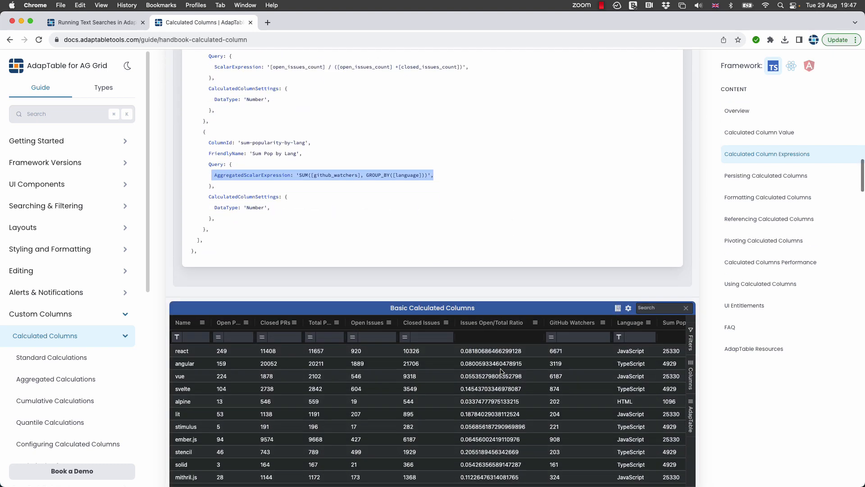
{"action": "scroll", "coordinate": [418, 394], "scroll_direction": "down", "scroll_amount": 3}
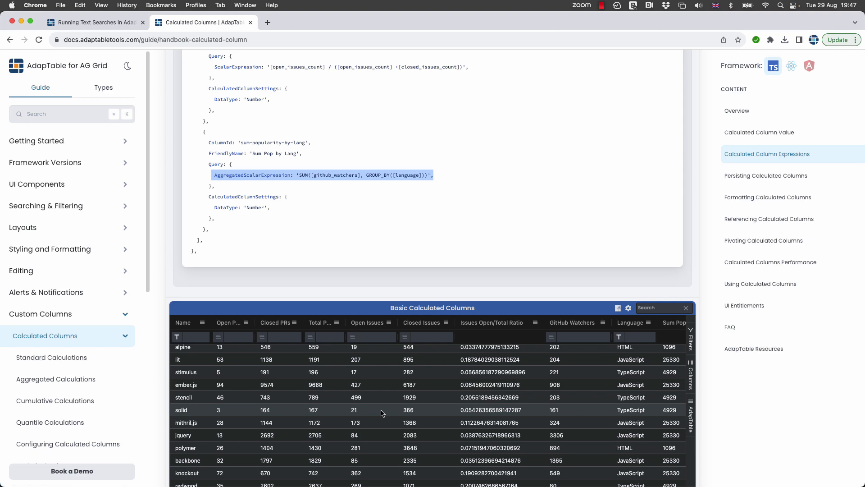
In the Basic Quick Search demo, add the Calculated Column module button to the dashboard.
{"action": "left_click", "coordinate": [104, 26]}
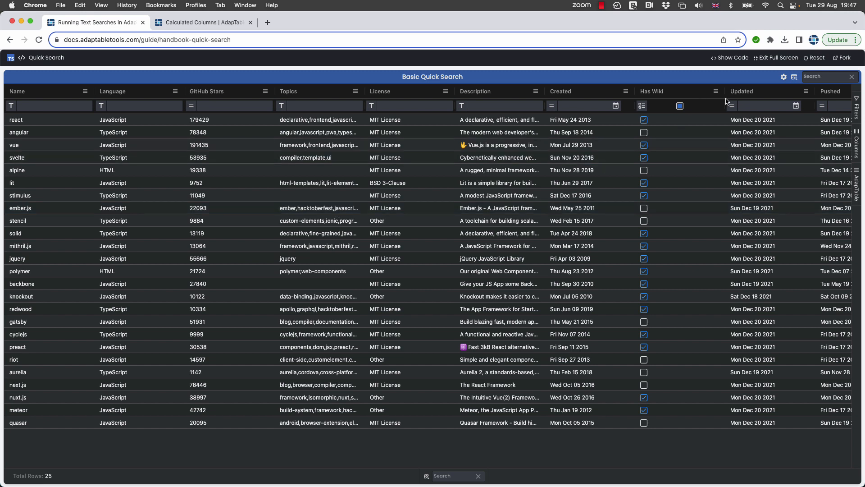
{"action": "left_click", "coordinate": [784, 77]}
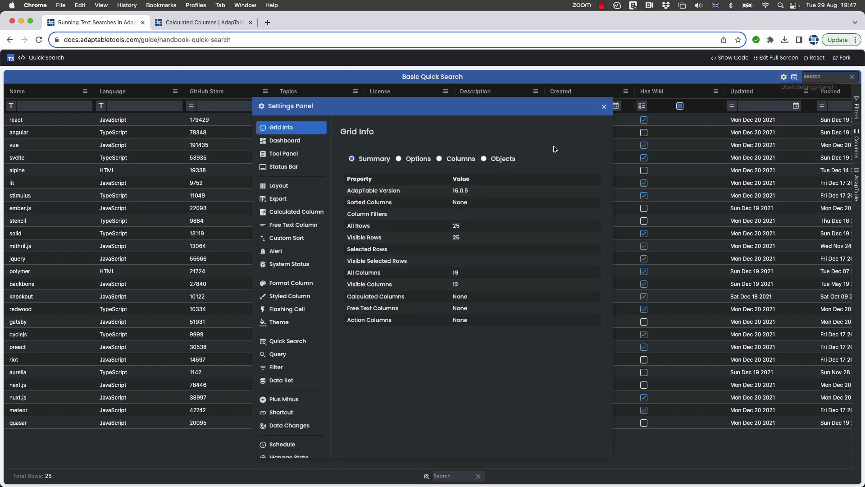
{"action": "left_click", "coordinate": [285, 143]}
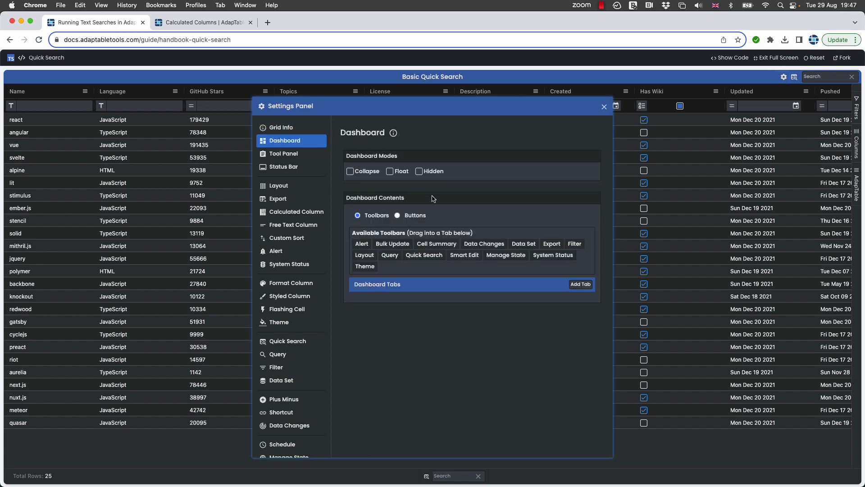
{"action": "left_click", "coordinate": [416, 217]}
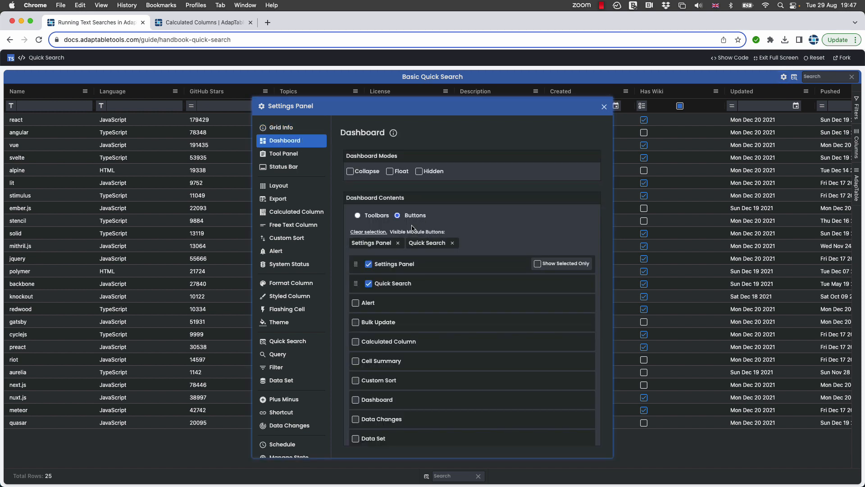
{"action": "left_click", "coordinate": [356, 342]}
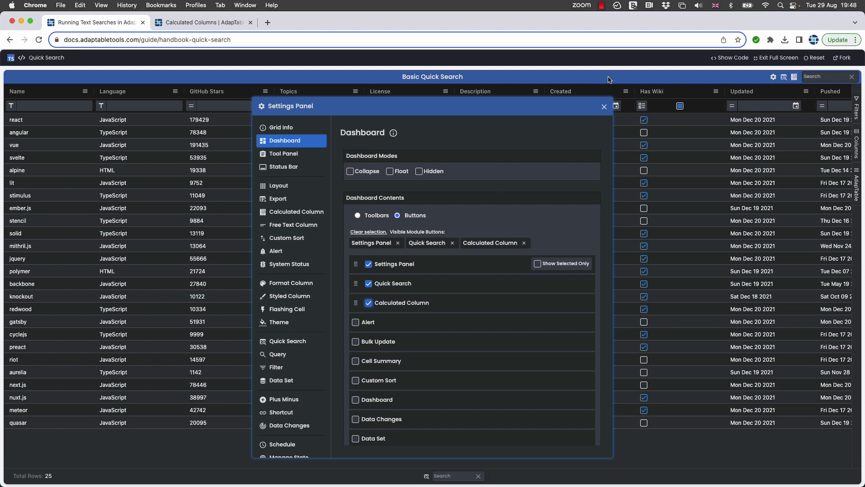
{"action": "left_click", "coordinate": [604, 107]}
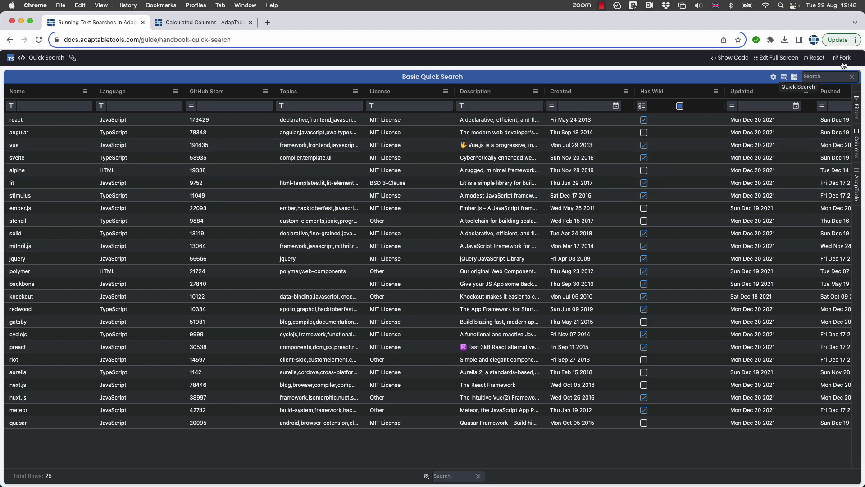
Start a new calculated column with the id "double" and the scalar expression [github_stars] * 2.
{"action": "left_click", "coordinate": [793, 77]}
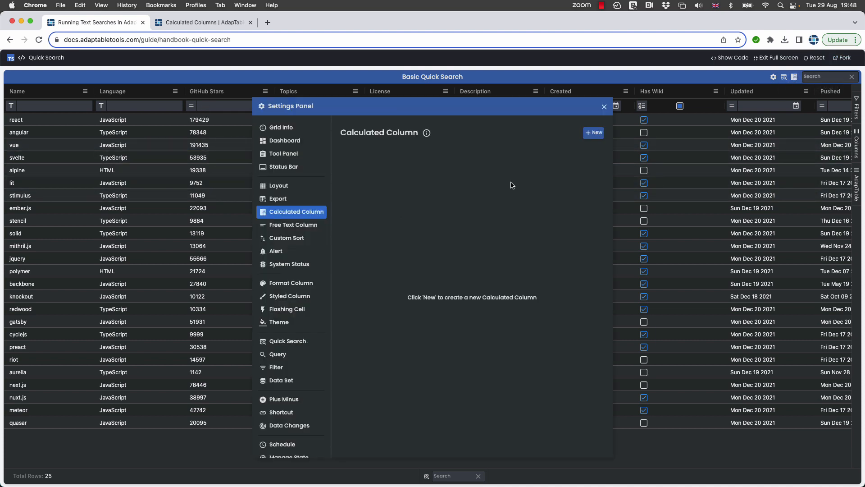
{"action": "left_click", "coordinate": [593, 133]}
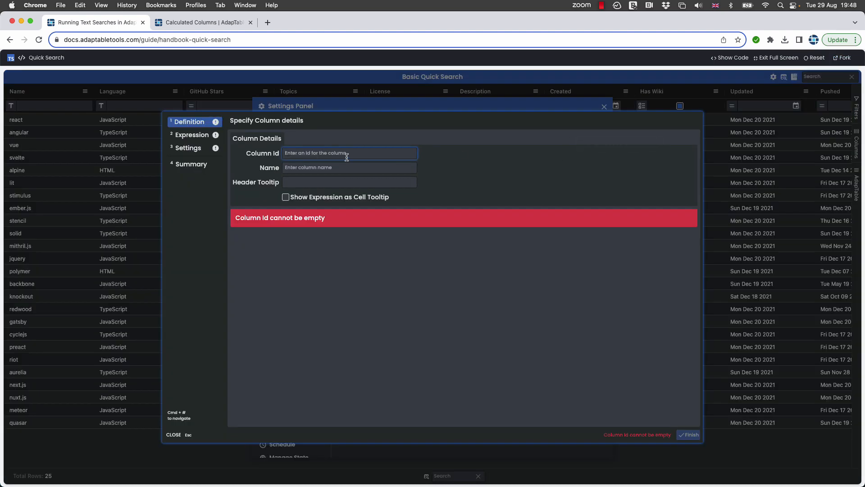
{"action": "type", "text": "double"}
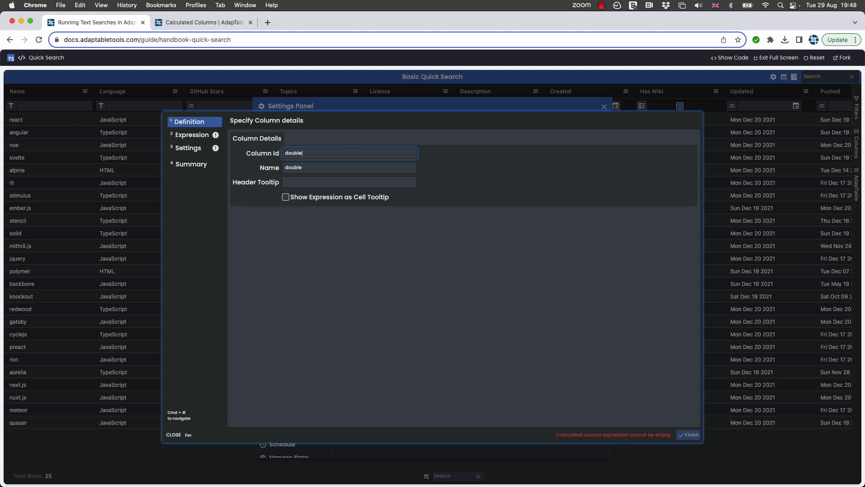
{"action": "left_click", "coordinate": [197, 135]}
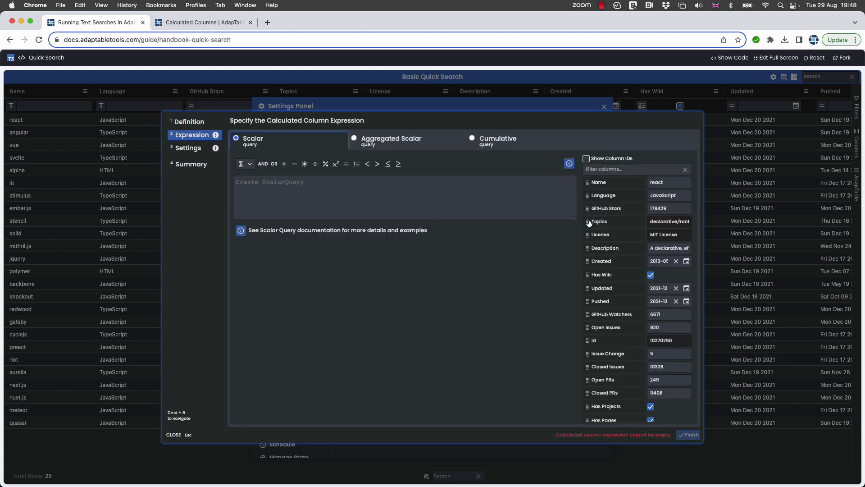
{"action": "left_click_drag", "start_coordinate": [606, 208], "coordinate": [464, 212]}
{"action": "type", "text": "* 2"}
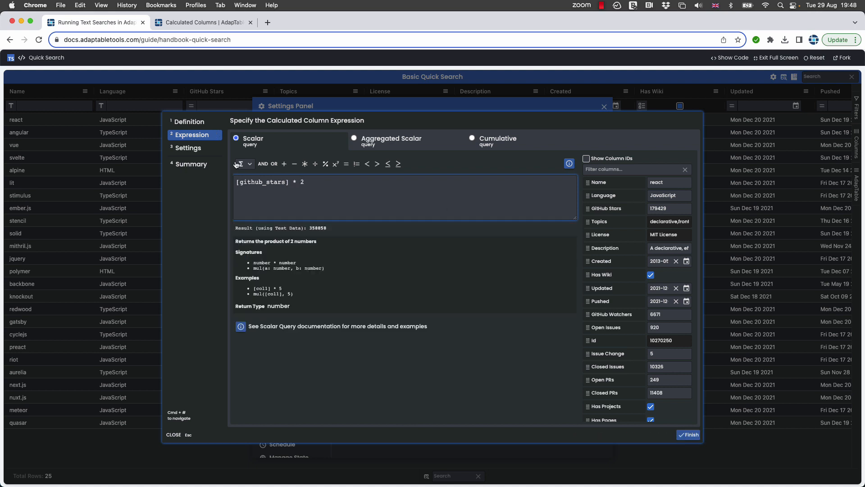
Make the "double" column resizable and finish creating it.
{"action": "left_click", "coordinate": [192, 149]}
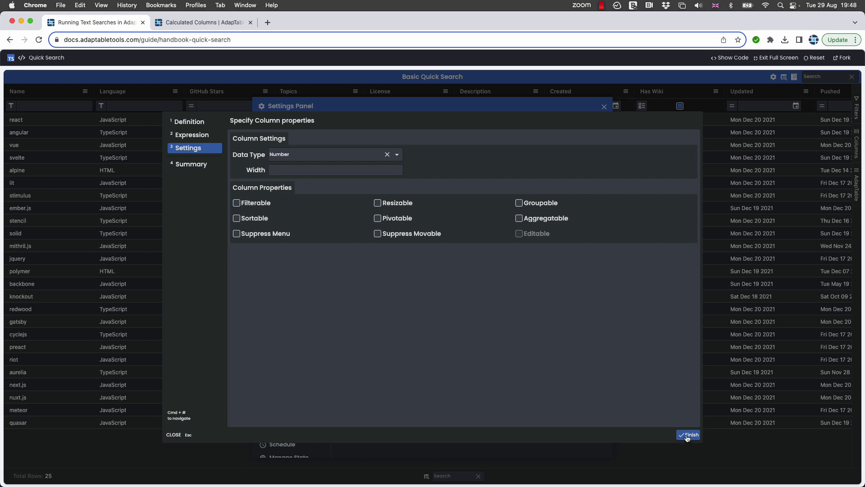
{"action": "left_click", "coordinate": [378, 203]}
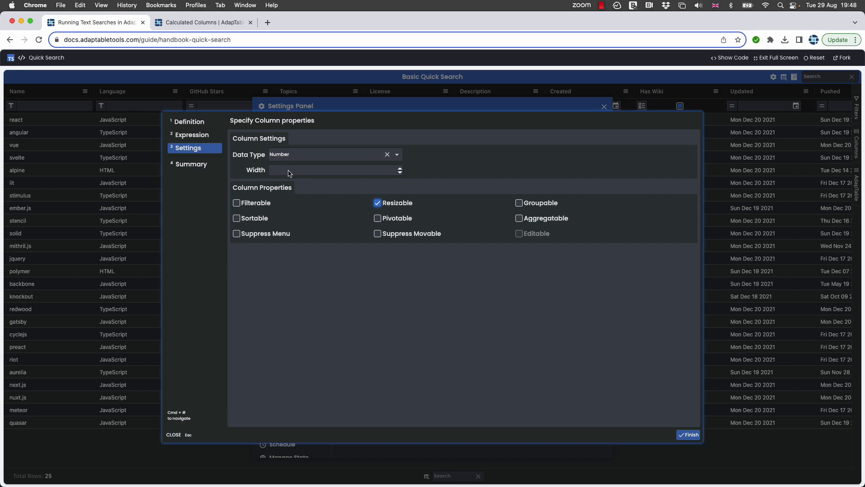
{"action": "left_click", "coordinate": [687, 438]}
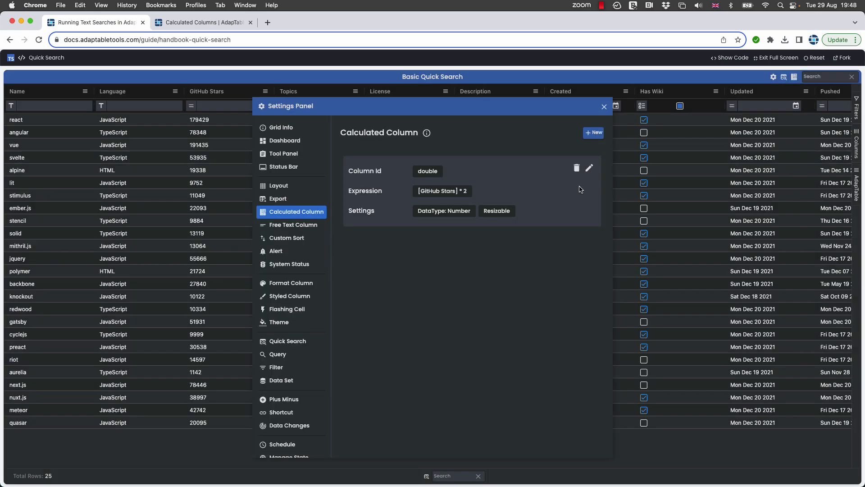
Start another calculated column with the id "twenty" and the scalar expression [double] * 10.
{"action": "left_click", "coordinate": [593, 134]}
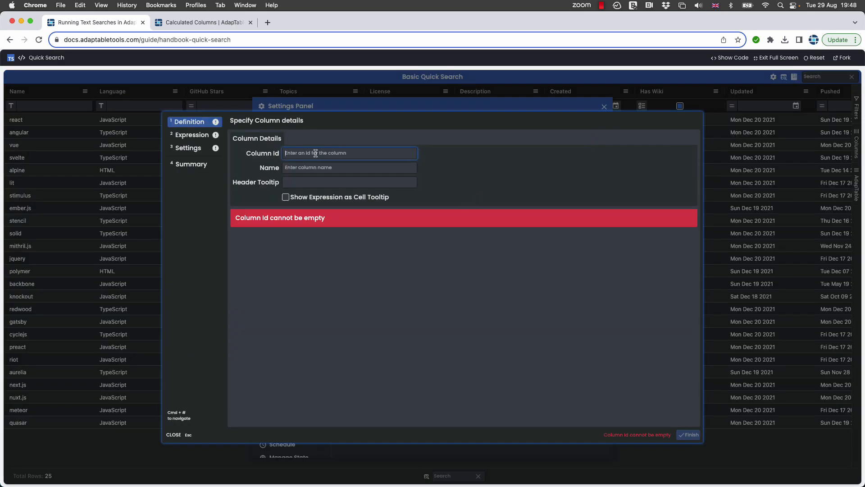
{"action": "type", "text": "twenty"}
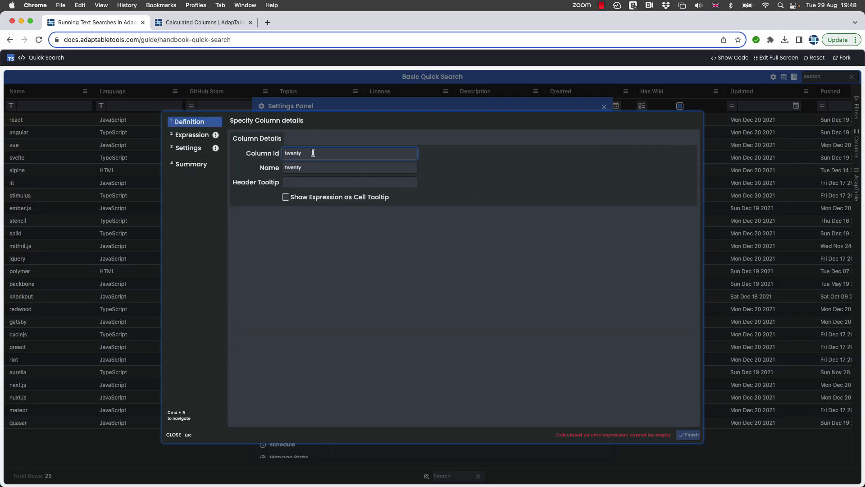
{"action": "left_click", "coordinate": [174, 138]}
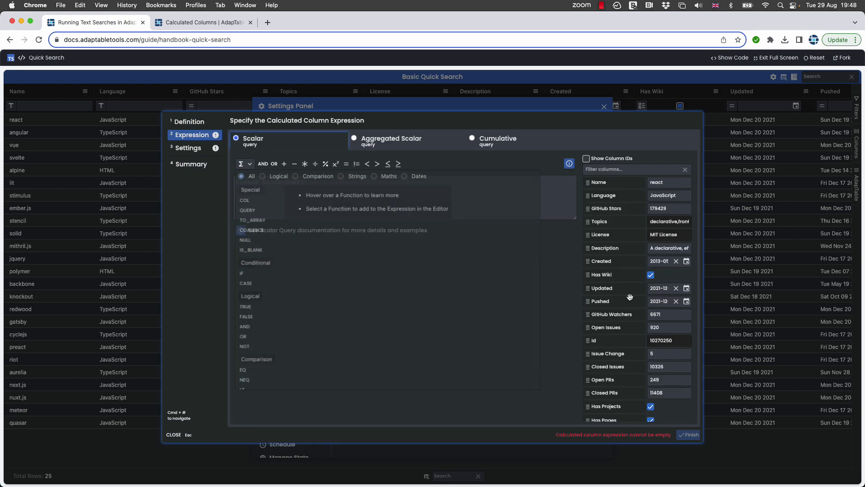
{"action": "scroll", "coordinate": [619, 314], "scroll_direction": "down", "scroll_amount": 2}
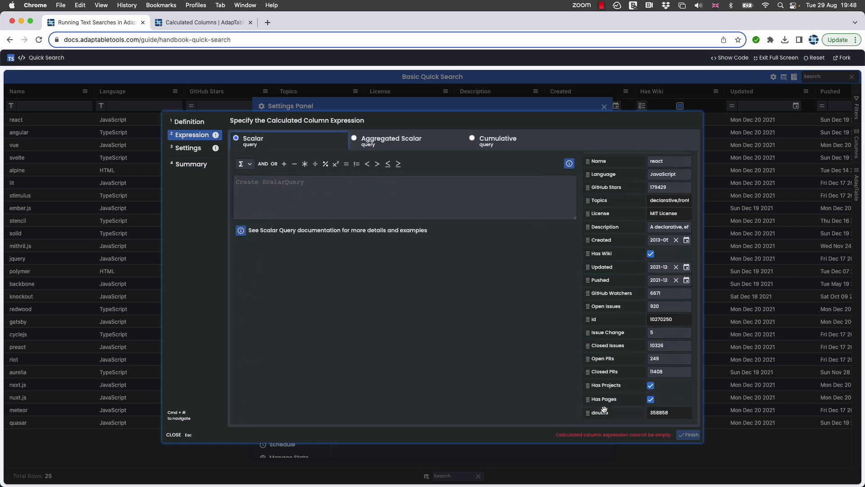
{"action": "left_click_drag", "start_coordinate": [444, 241], "coordinate": [311, 185]}
{"action": "type", "text": "* "}
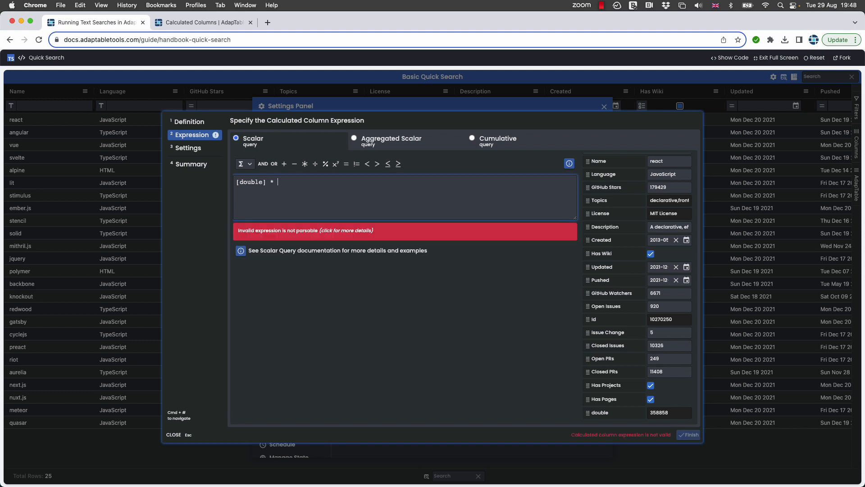
{"action": "type", "text": "10"}
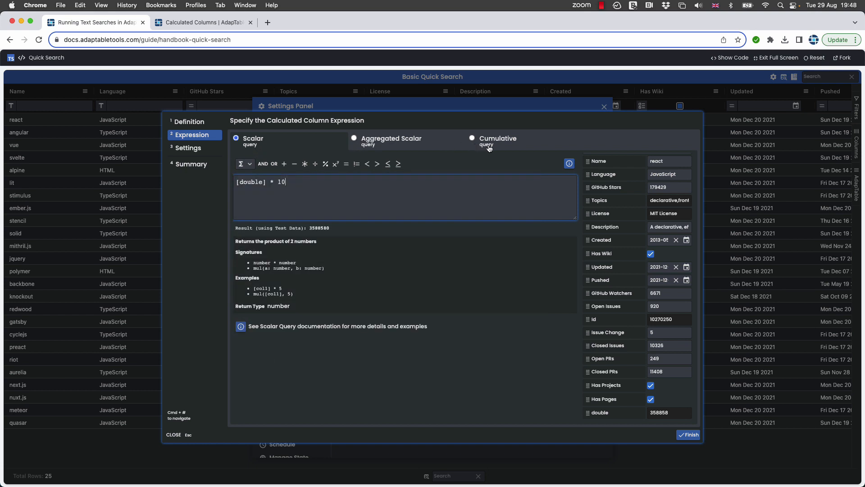
Review the available expression functions by category: Logical, Comparison, Strings, Maths and Dates.
{"action": "left_click", "coordinate": [244, 163]}
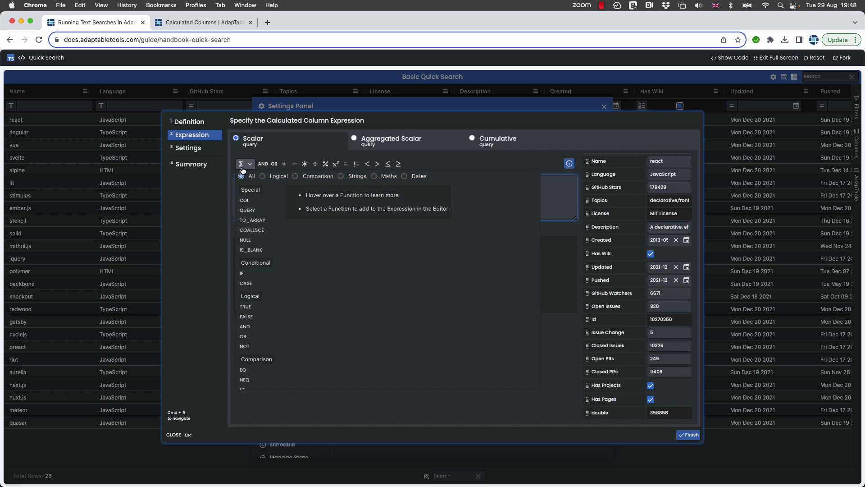
{"action": "left_click", "coordinate": [263, 177]}
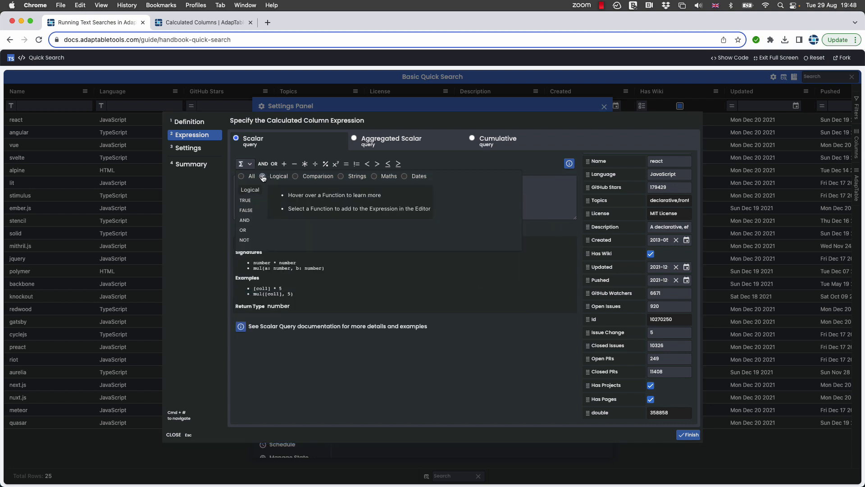
{"action": "left_click", "coordinate": [296, 177]}
{"action": "left_click", "coordinate": [341, 176]}
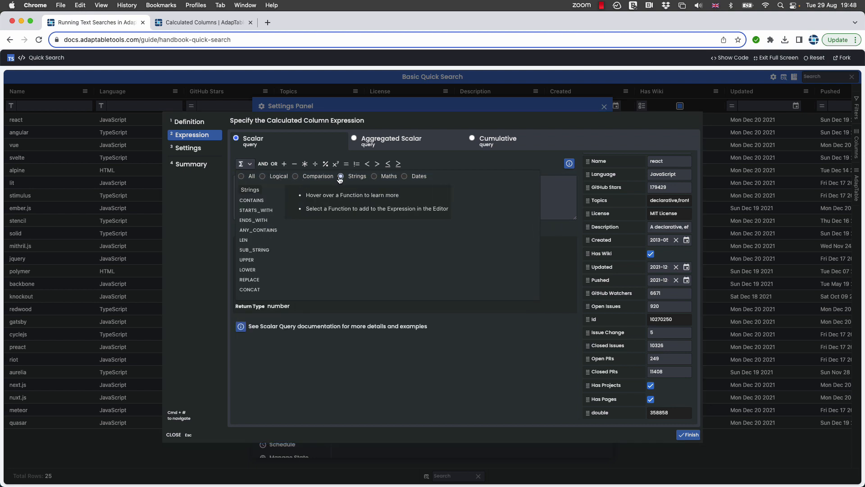
{"action": "left_click", "coordinate": [374, 177]}
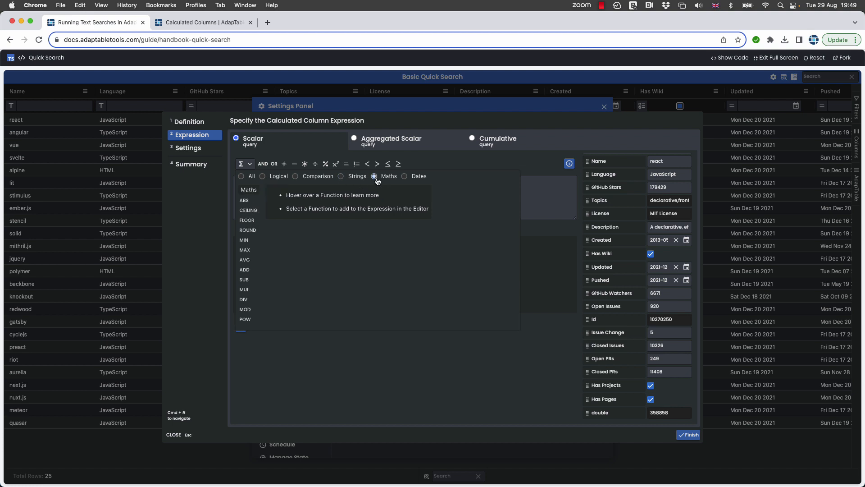
{"action": "left_click", "coordinate": [405, 177]}
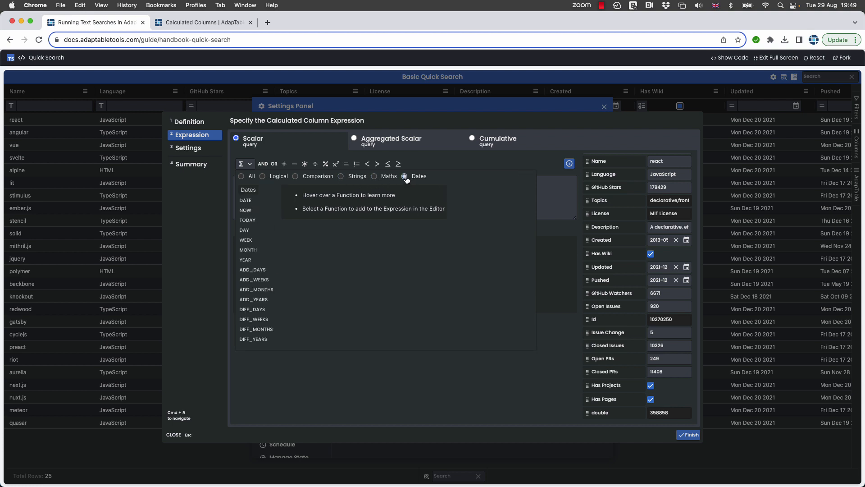
{"action": "left_click", "coordinate": [471, 361]}
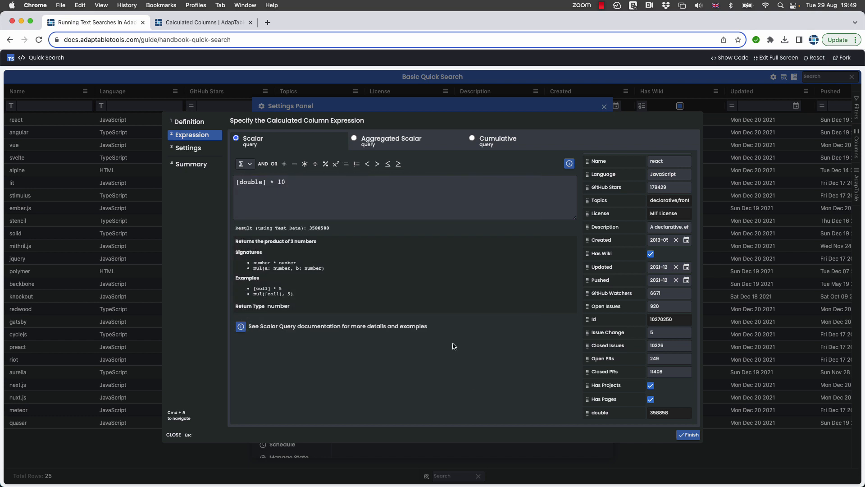
Make the "twenty" column resizable and finish creating it.
{"action": "left_click", "coordinate": [178, 150]}
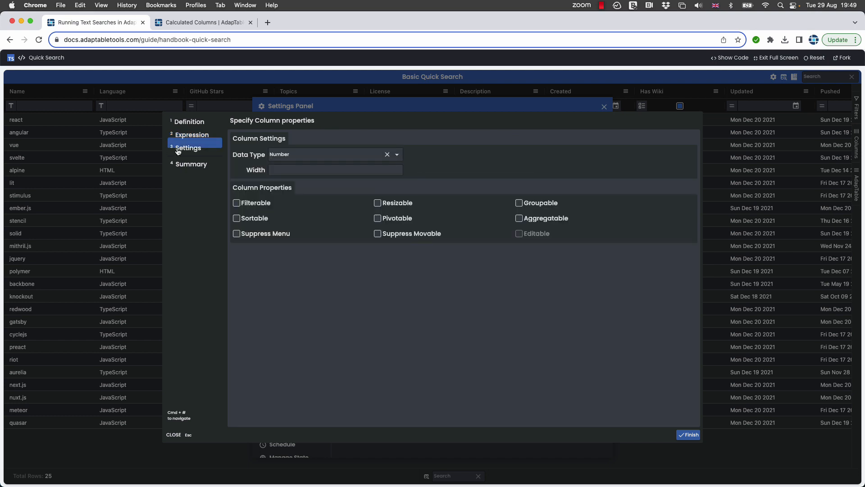
{"action": "left_click", "coordinate": [378, 204]}
{"action": "left_click", "coordinate": [688, 435]}
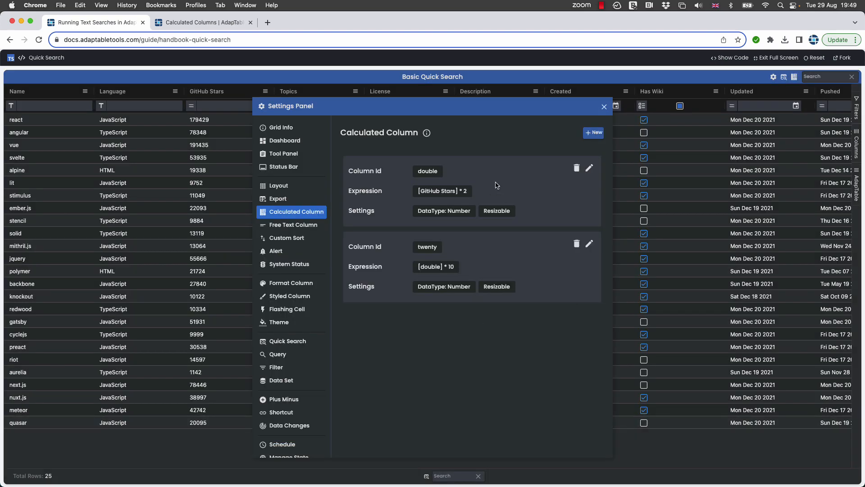
Start a third calculated column with the id "Total" and the scalar expression [double] + [twenty].
{"action": "left_click", "coordinate": [594, 132]}
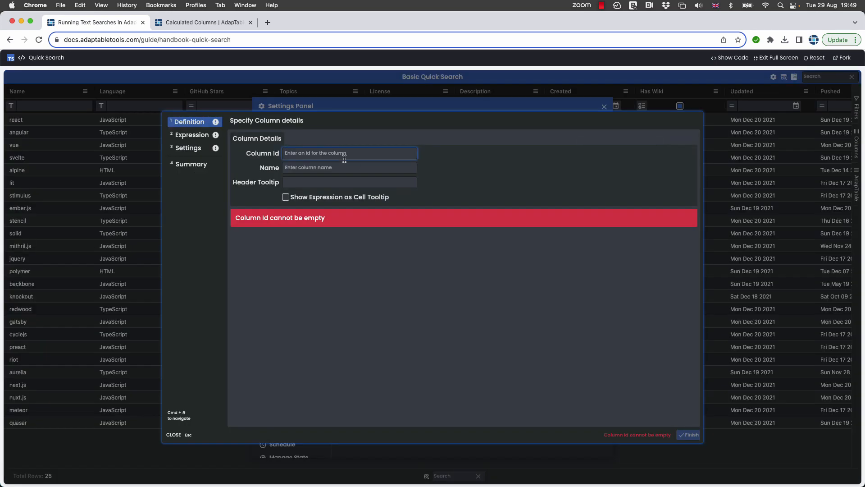
{"action": "type", "text": "Total"}
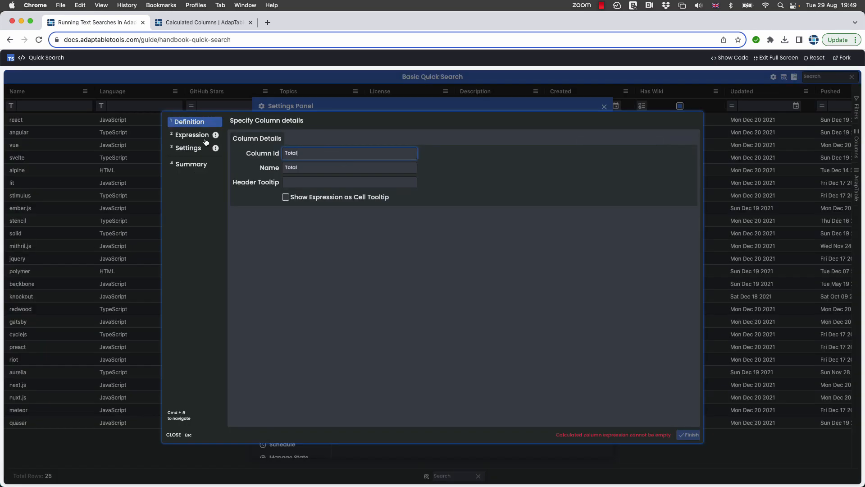
{"action": "left_click", "coordinate": [205, 139]}
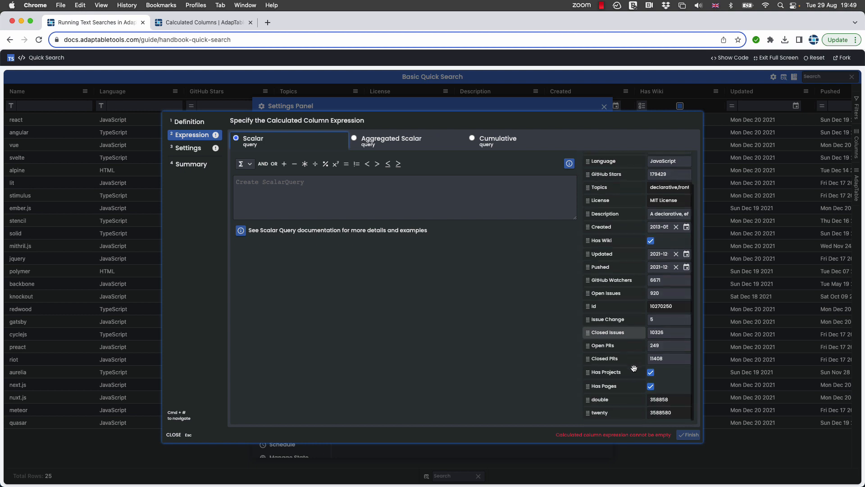
{"action": "left_click", "coordinate": [592, 400]}
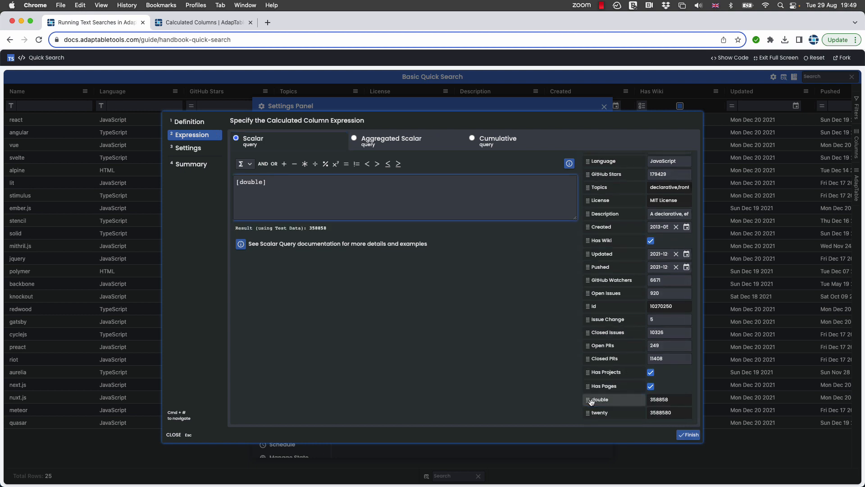
{"action": "type", "text": "+"}
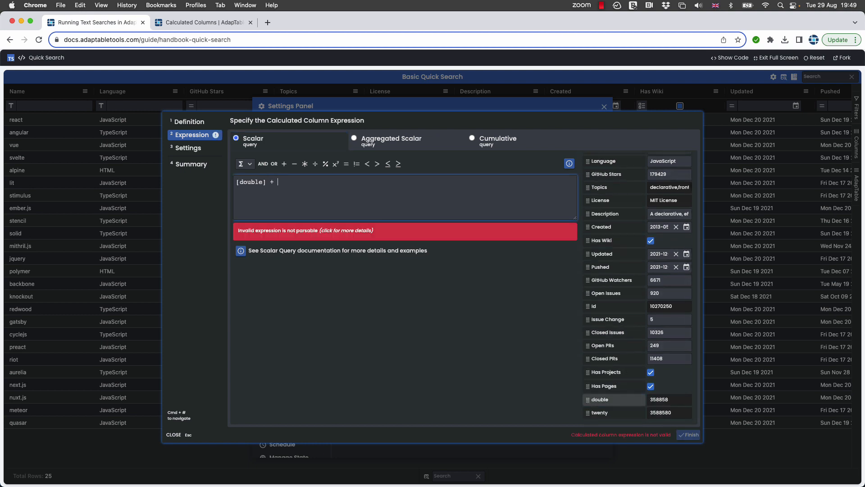
{"action": "left_click", "coordinate": [594, 414]}
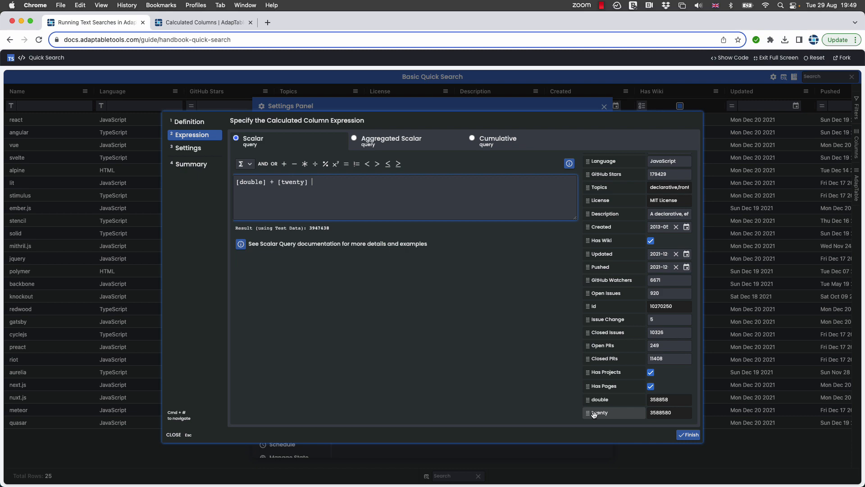
Make the "Total" column resizable and finish creating it.
{"action": "left_click", "coordinate": [188, 148]}
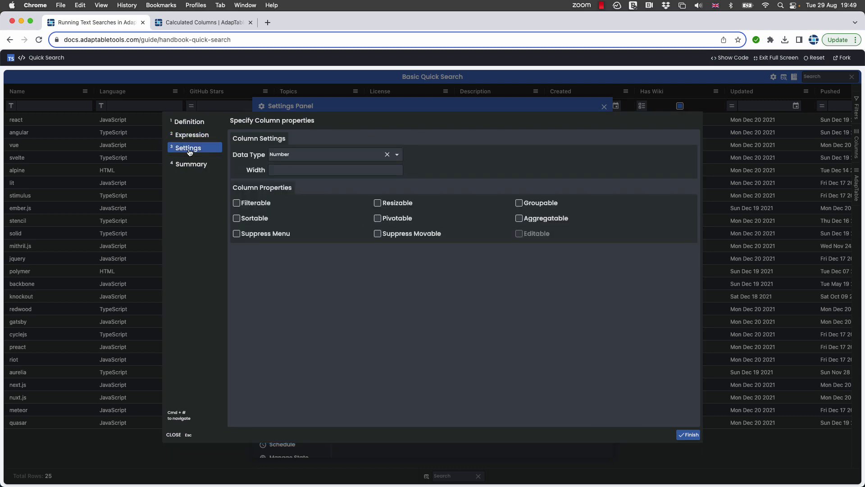
{"action": "left_click", "coordinate": [378, 203]}
{"action": "left_click", "coordinate": [690, 435]}
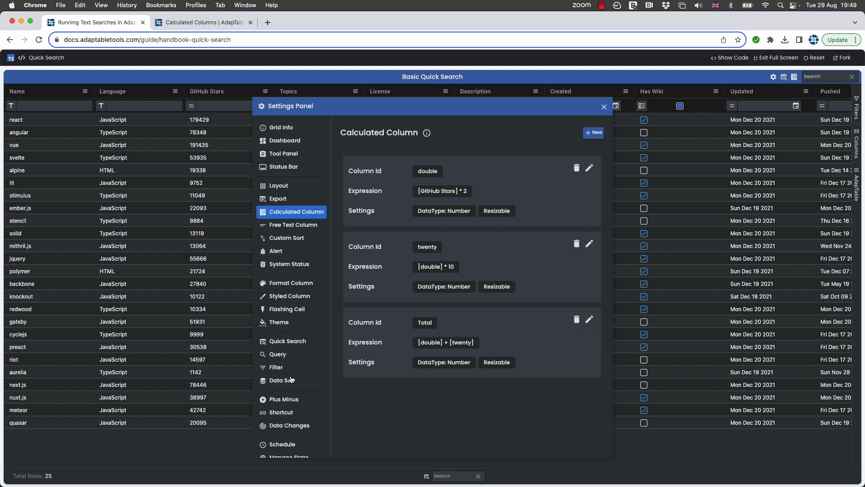
Edit the Demo Layout to include the double, twenty and Total columns.
{"action": "left_click", "coordinate": [277, 189]}
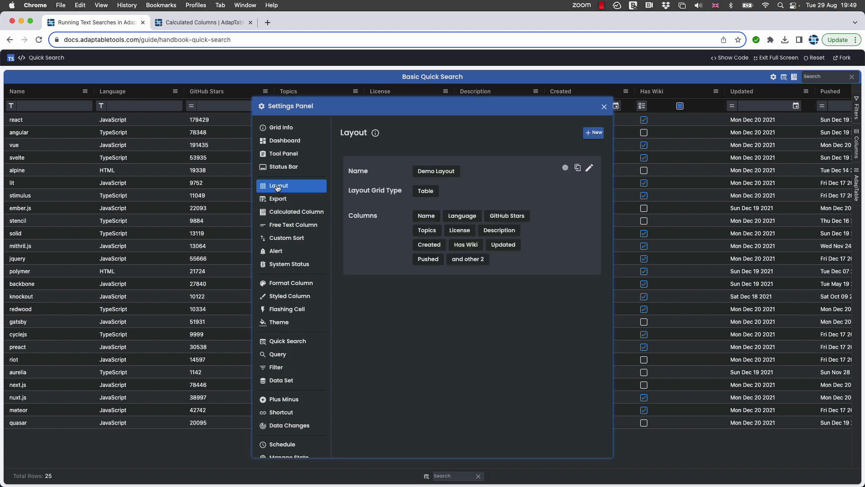
{"action": "left_click", "coordinate": [589, 168]}
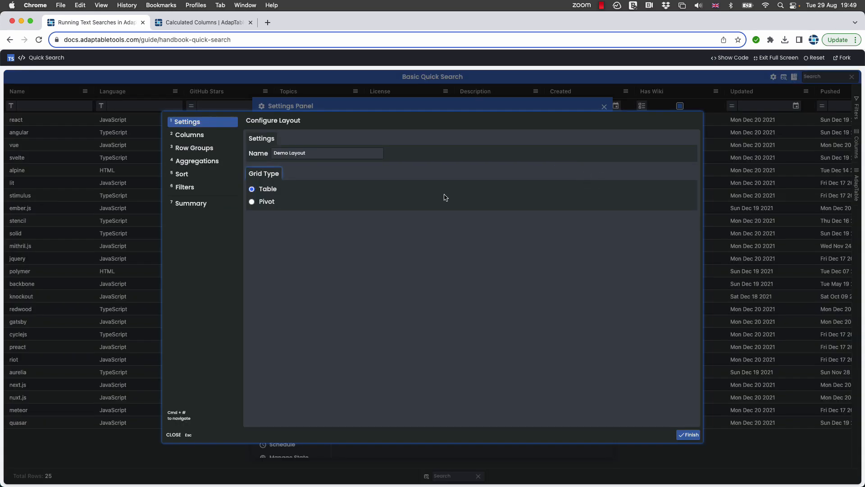
{"action": "left_click", "coordinate": [186, 137]}
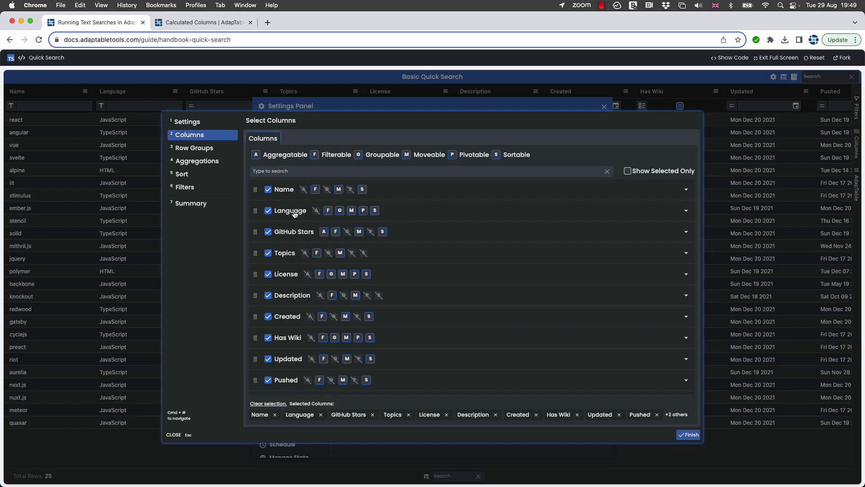
{"action": "scroll", "coordinate": [295, 215], "scroll_direction": "down", "scroll_amount": 10}
{"action": "left_click", "coordinate": [268, 342]}
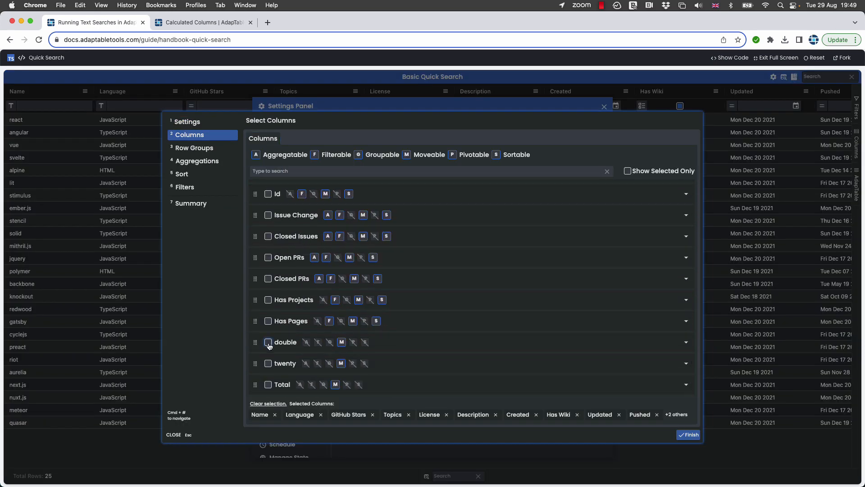
{"action": "left_click", "coordinate": [268, 363]}
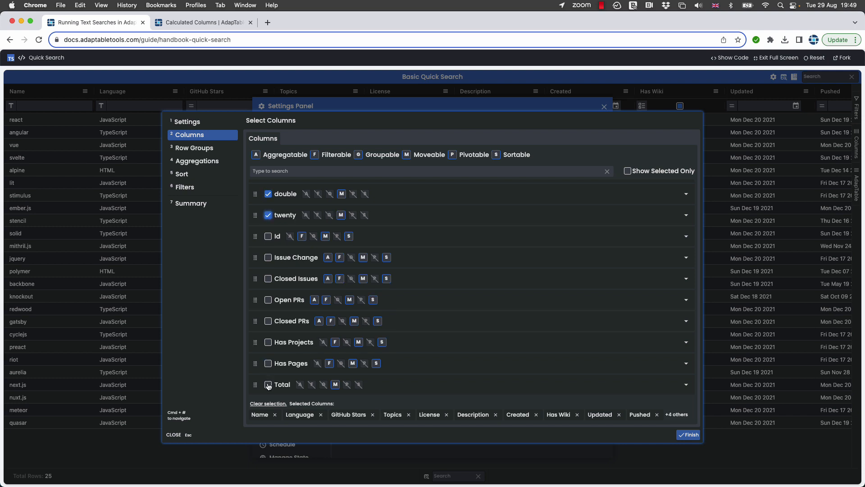
{"action": "left_click", "coordinate": [269, 384]}
Reorder the layout columns so Total, twenty and double sit between Language and GitHub Stars, then save the layout and close the settings.
{"action": "scroll", "coordinate": [360, 303], "scroll_direction": "up", "scroll_amount": 3}
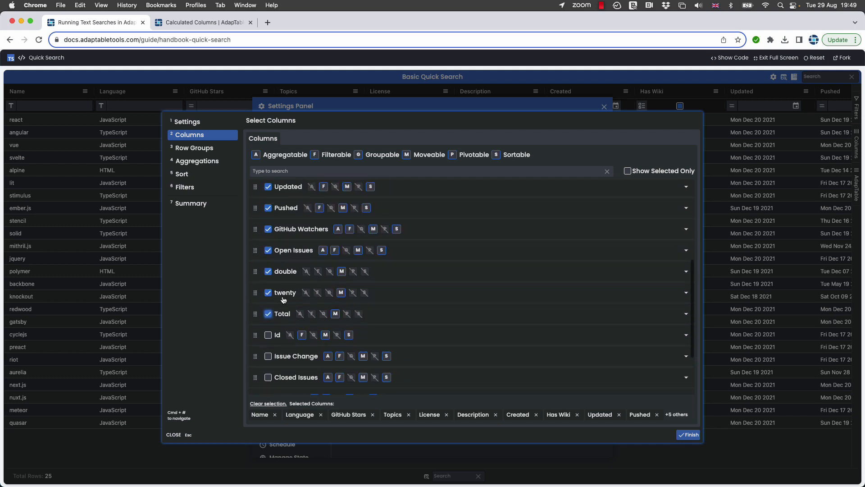
{"action": "left_click_drag", "start_coordinate": [255, 313], "coordinate": [267, 274]}
{"action": "scroll", "coordinate": [360, 277], "scroll_direction": "down", "scroll_amount": 5}
{"action": "scroll", "coordinate": [357, 290], "scroll_direction": "down", "scroll_amount": 5}
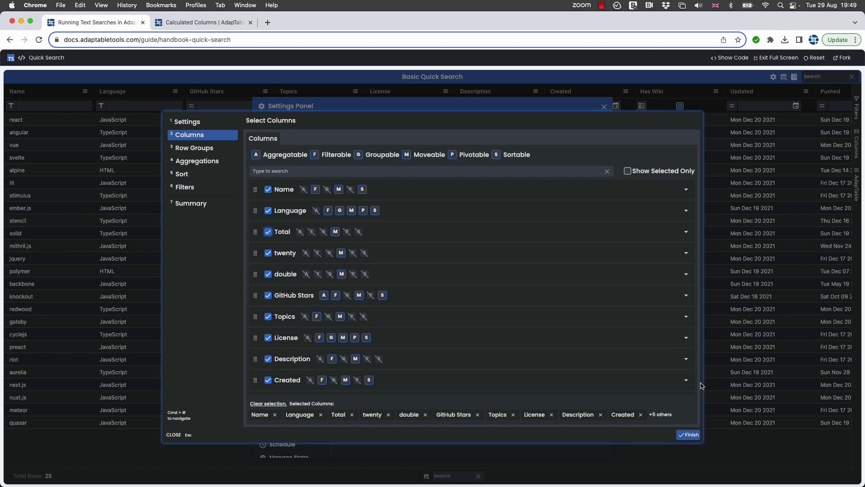
{"action": "left_click", "coordinate": [690, 435]}
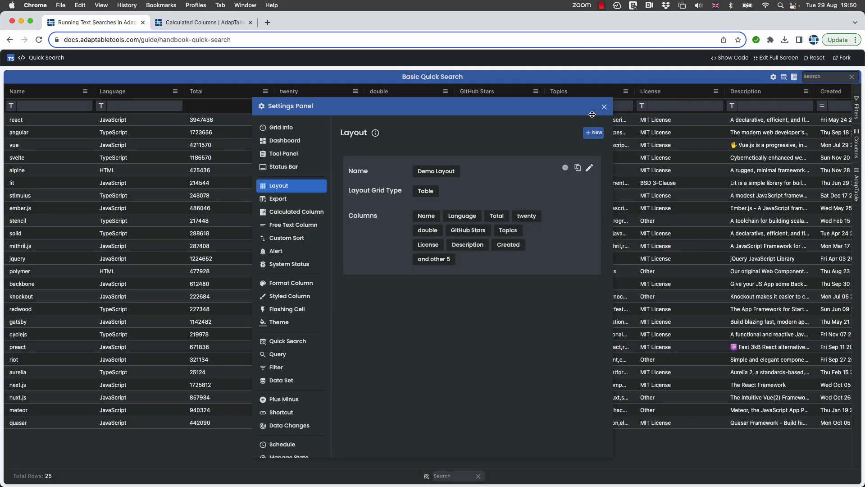
{"action": "left_click", "coordinate": [604, 107]}
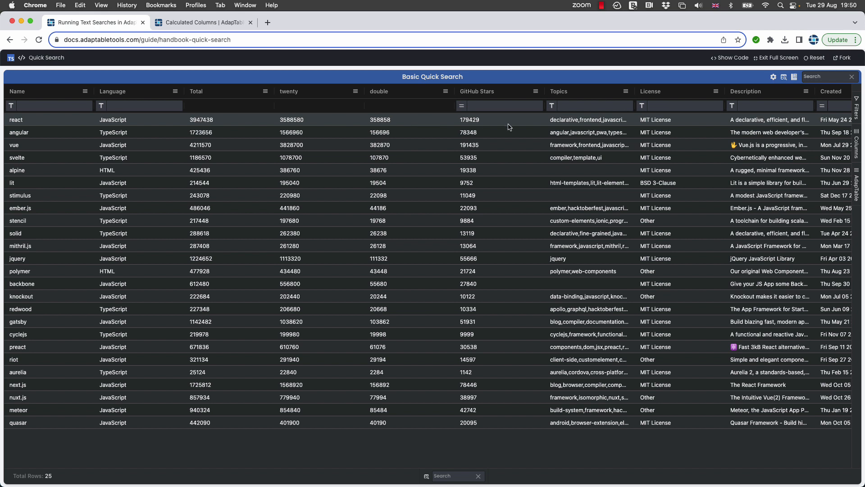
Change the GitHub Stars value to 1794290 for react and to 20 for vue in the grid.
{"action": "double_click", "coordinate": [473, 122]}
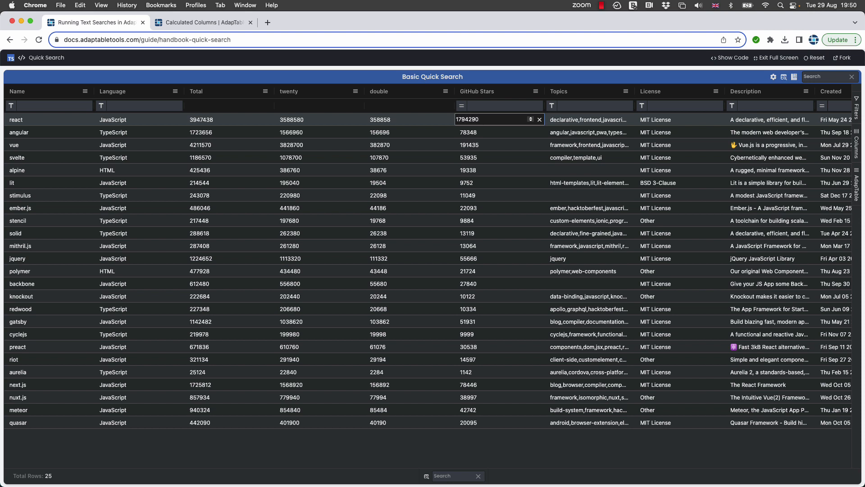
{"action": "key", "text": "Return"}
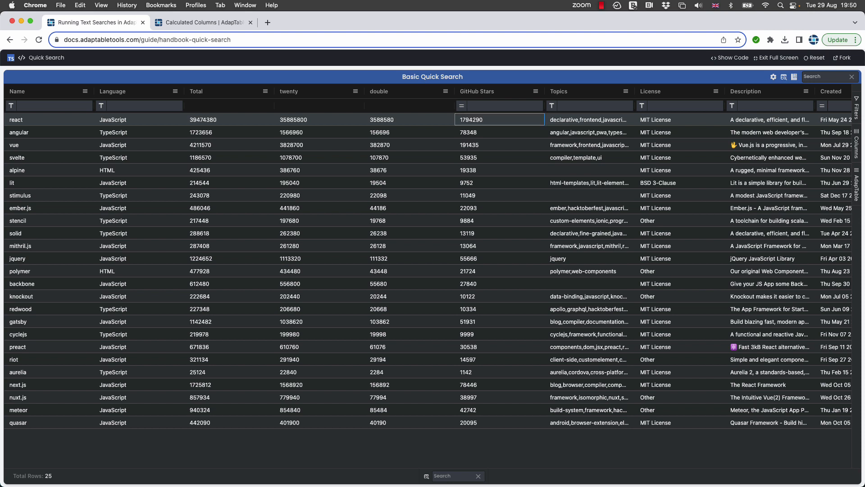
{"action": "double_click", "coordinate": [465, 145]}
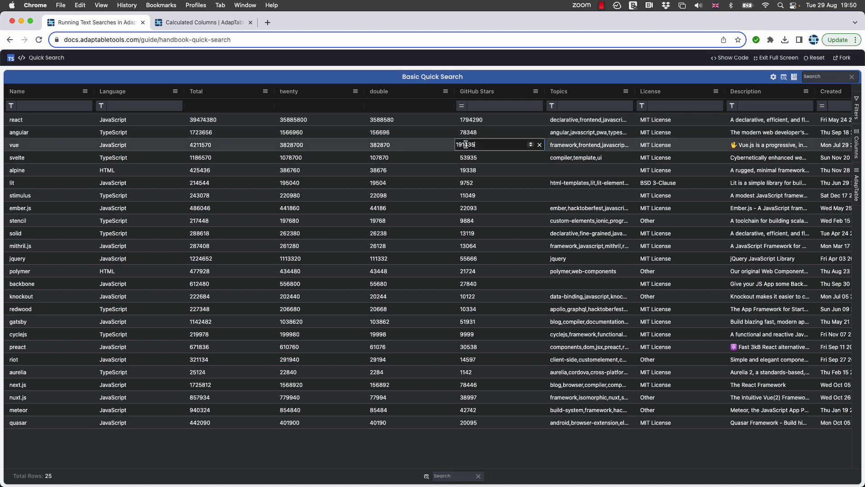
{"action": "double_click", "coordinate": [466, 145]}
{"action": "type", "text": "20"}
{"action": "key", "text": "Return"}
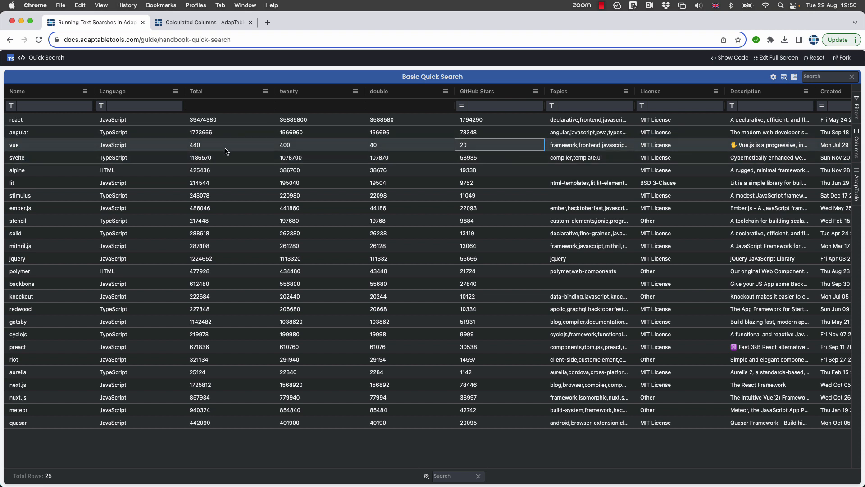